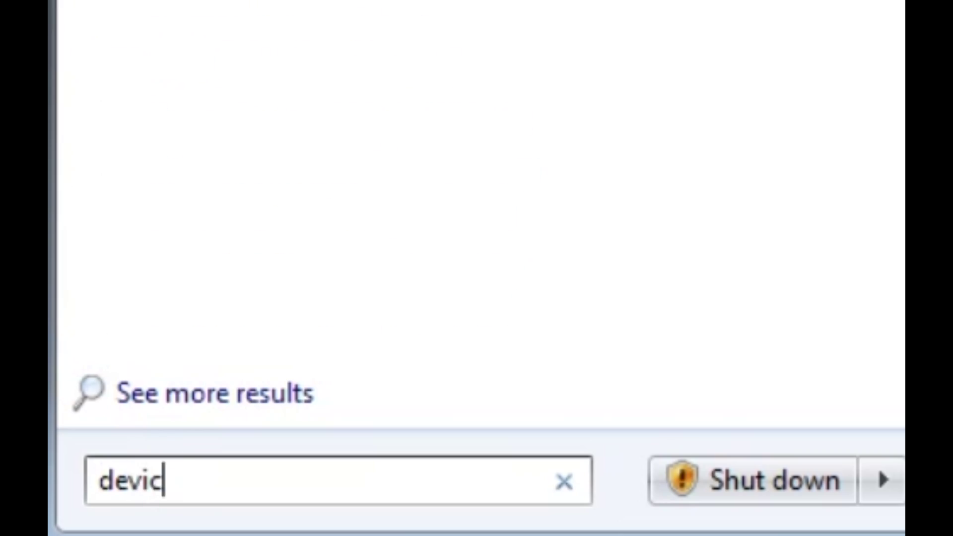
{"action": "type", "text": "ma"}
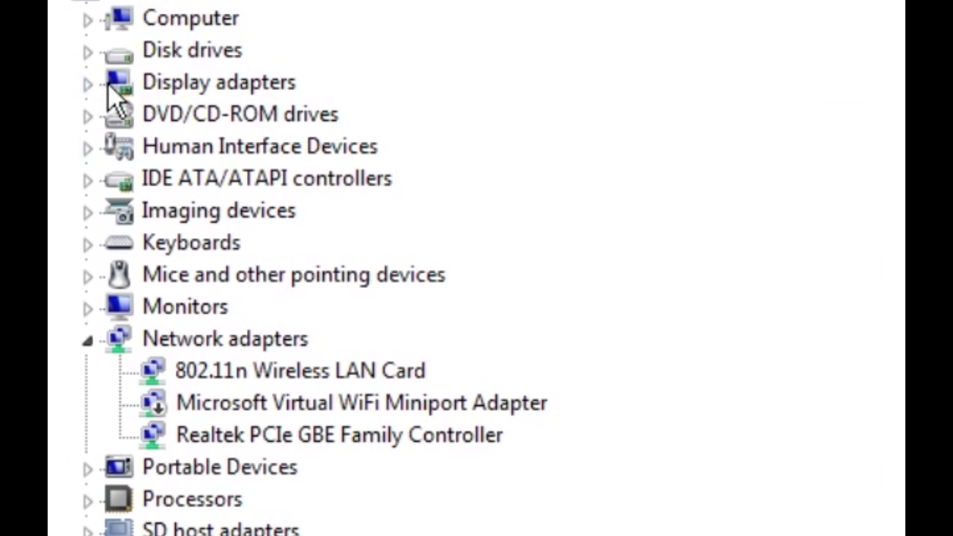
Step: Expand Display adapters and bring up the driver actions for the AMD Radeon HD 6530D
{"action": "left_click", "coordinate": [88, 84]}
{"action": "right_click", "coordinate": [252, 126]}
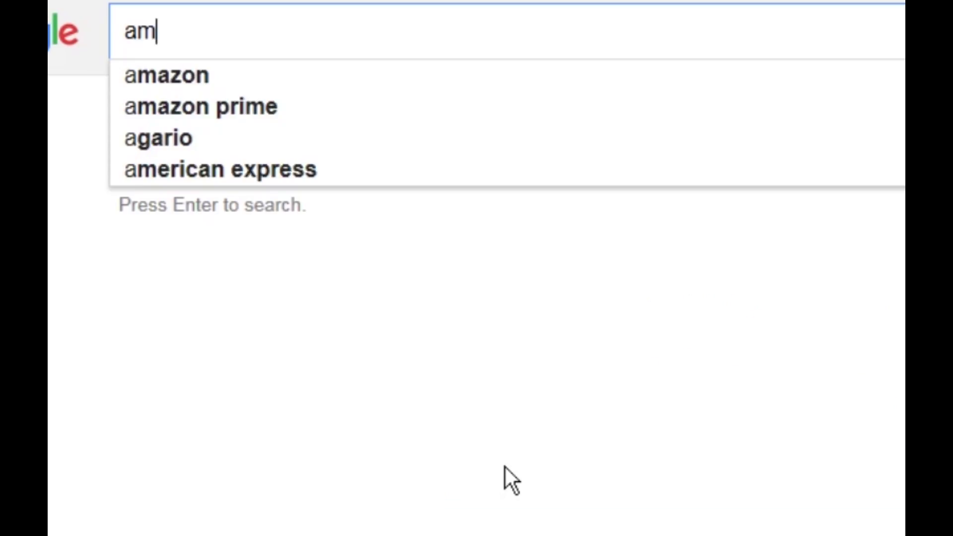
{"action": "type", "text": "d driver"}
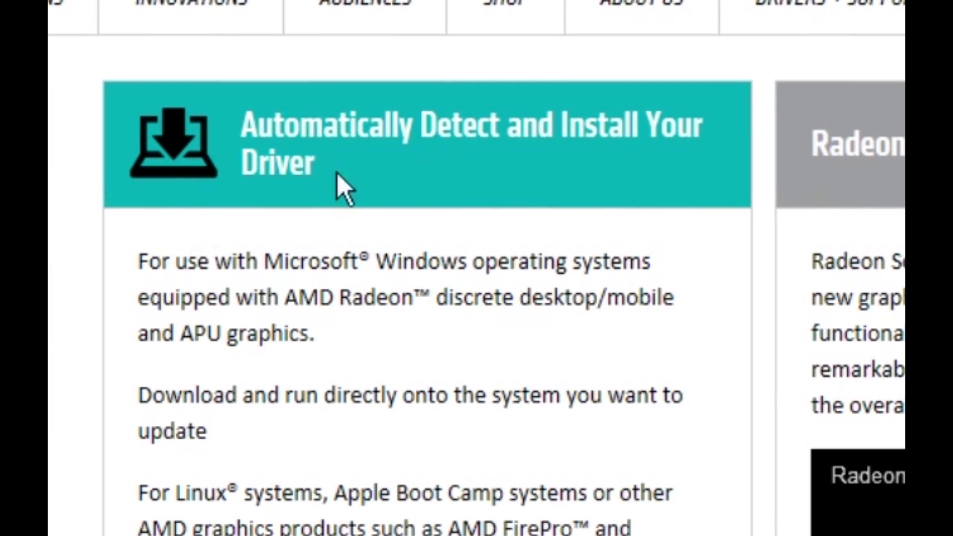
{"action": "scroll", "coordinate": [531, 163], "scroll_direction": "down", "scroll_amount": 4}
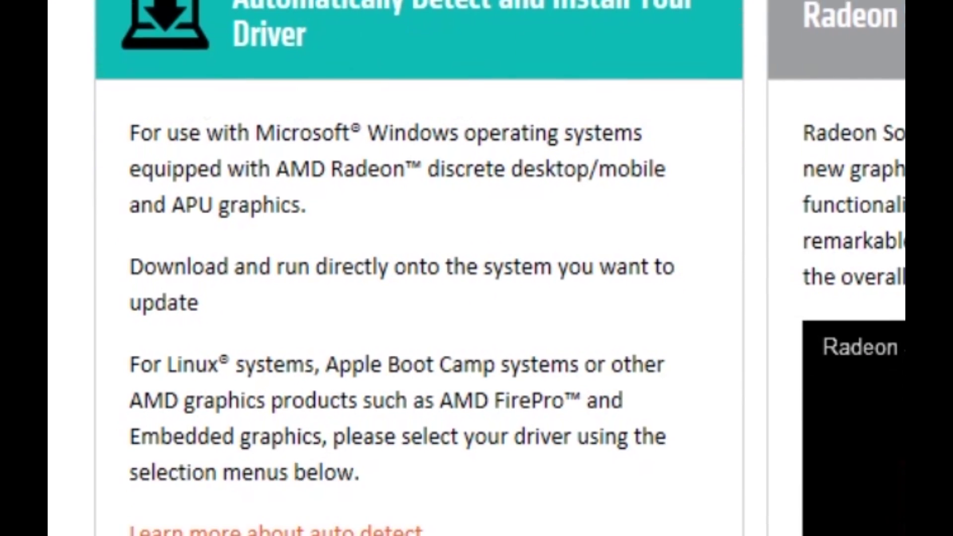
Step: Start downloading autodetectutility.exe from AMD's Automatically Detect and Install Your Driver section
{"action": "left_click", "coordinate": [367, 449]}
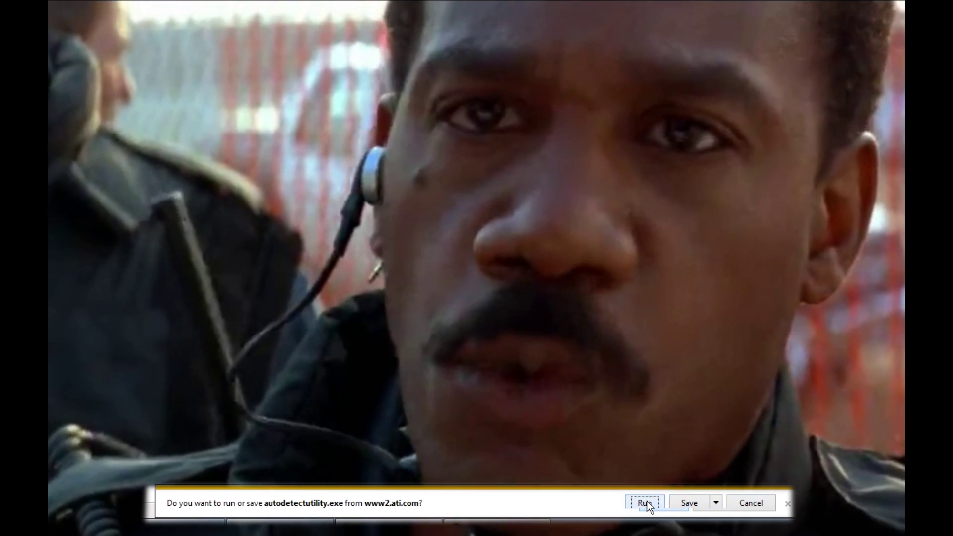
Step: Run autodetectutility.exe so it detects the Radeon HD 6530D and recommends Catalyst 15.7.1
{"action": "left_click", "coordinate": [645, 500]}
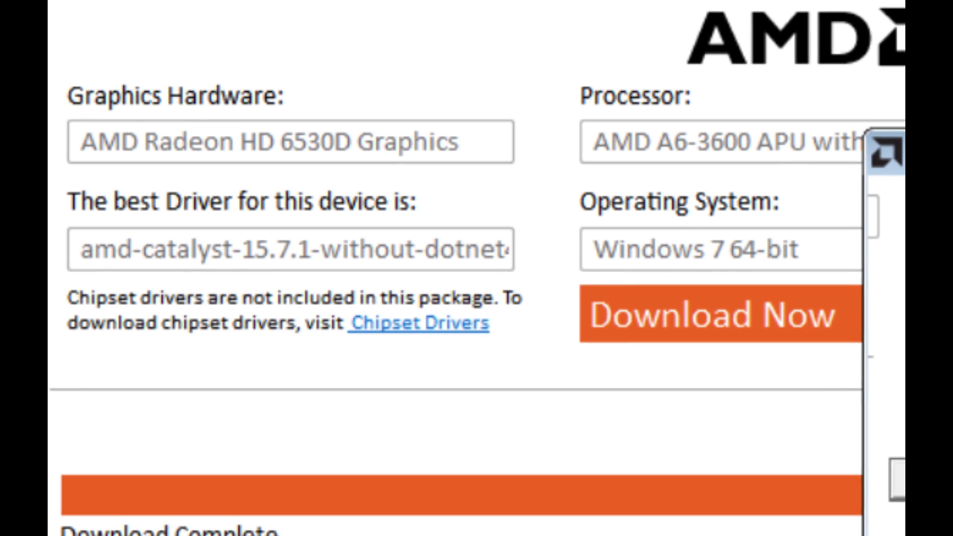